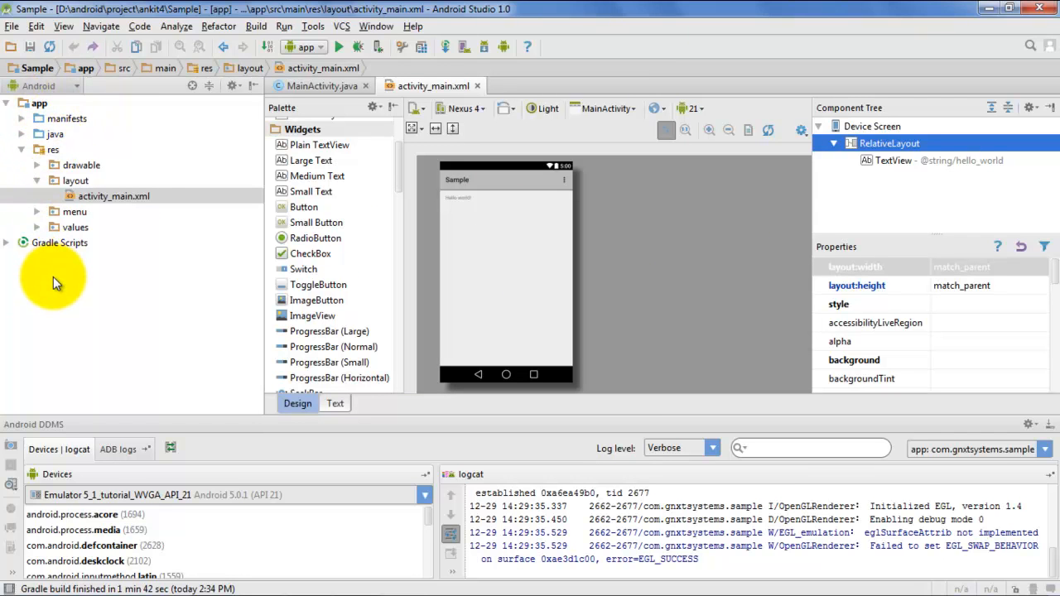
Show the tool window bars around the edges of the workspace.
click(9, 589)
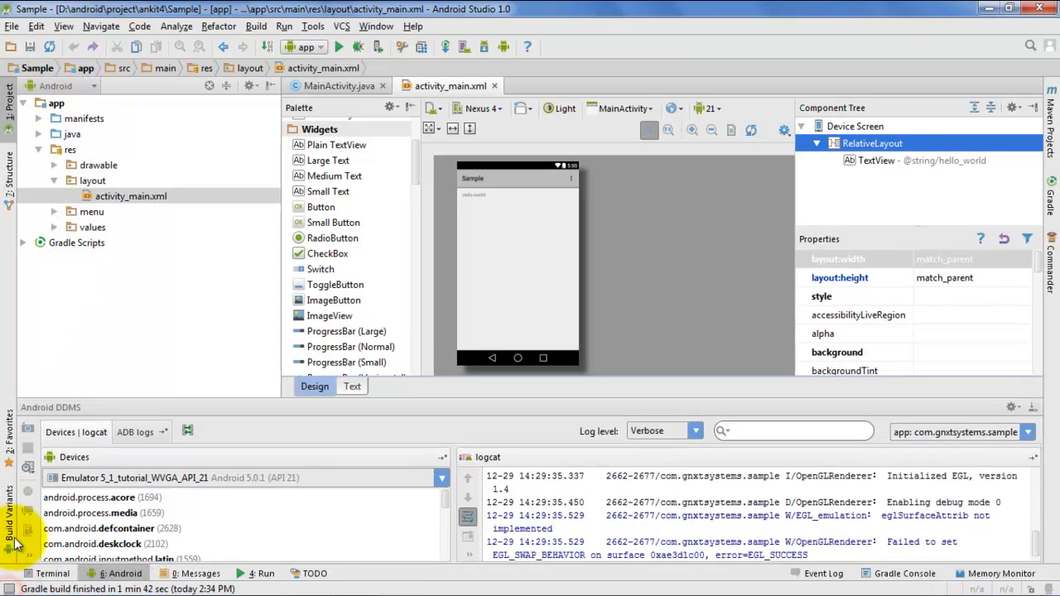
click(13, 26)
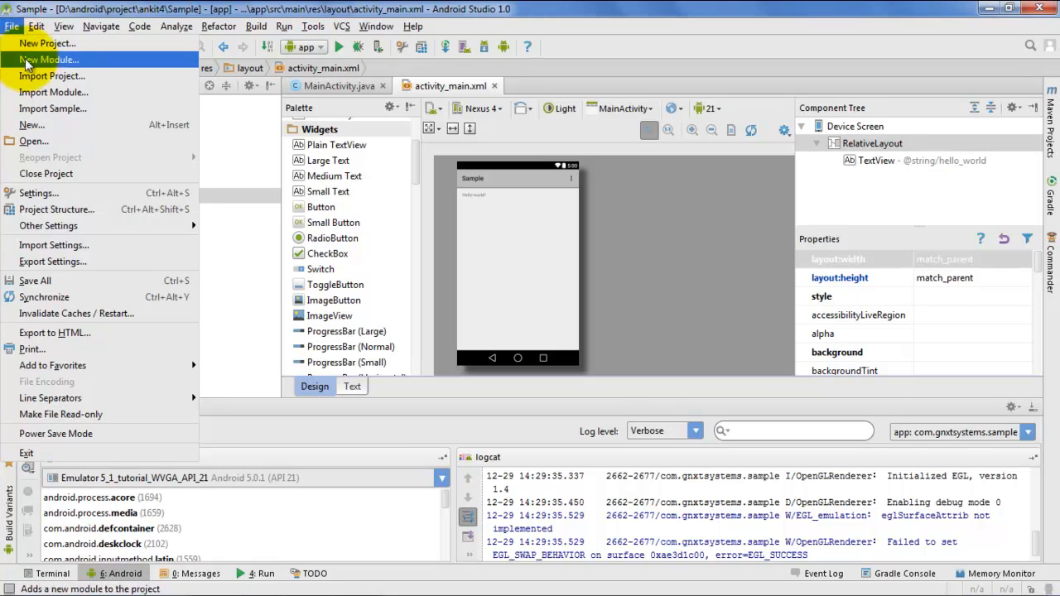
click(37, 28)
click(35, 27)
click(65, 31)
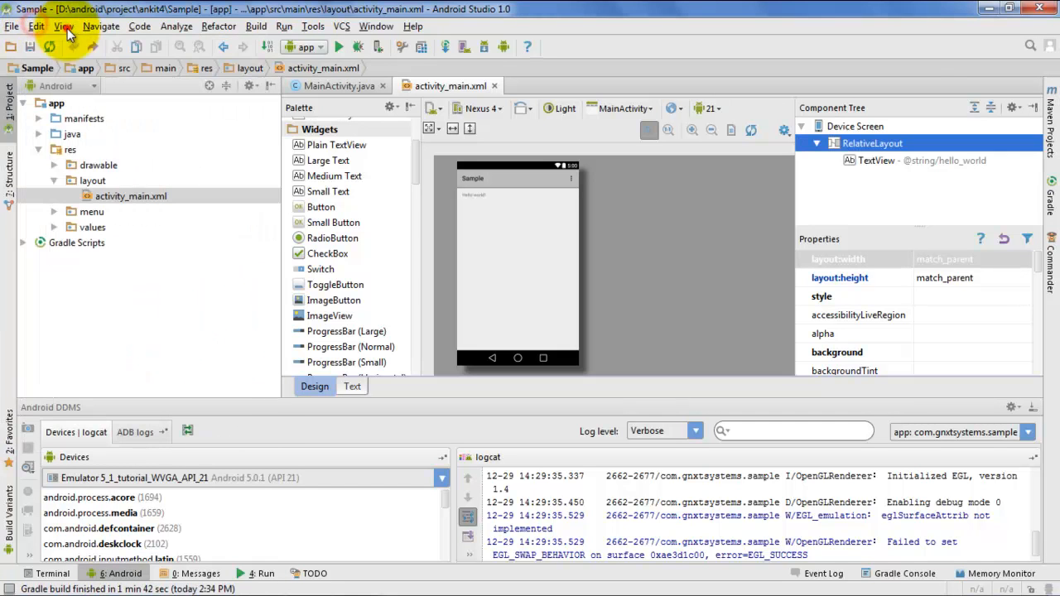
click(634, 281)
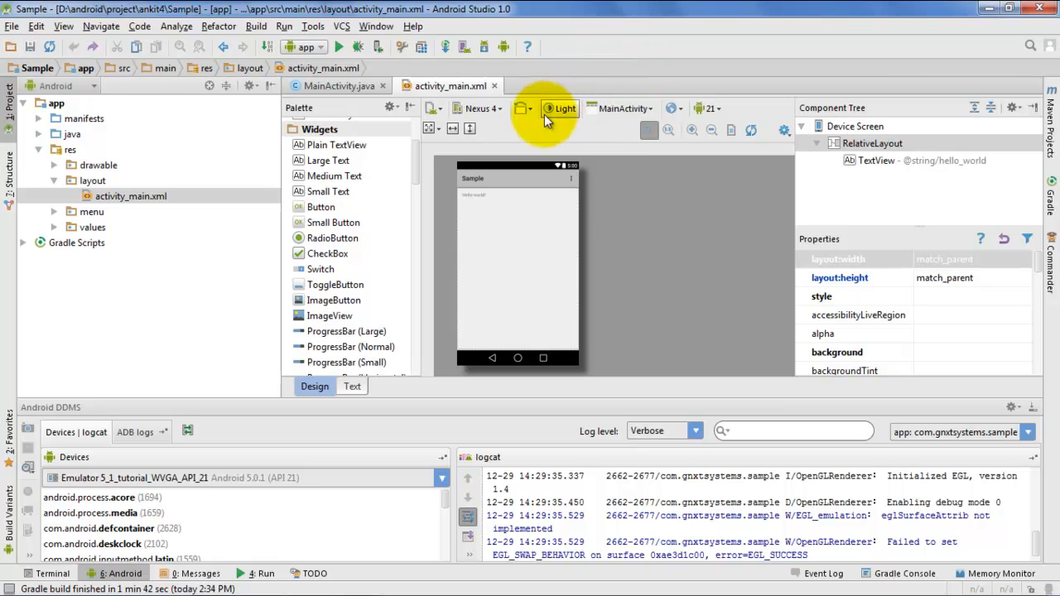
click(483, 48)
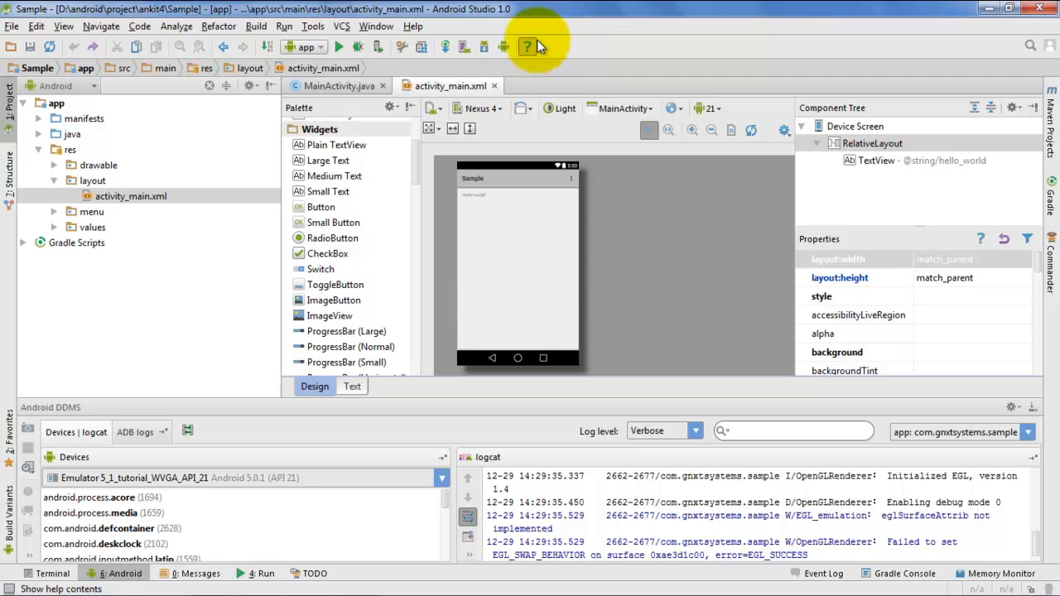
Examine the menu and toolbar customization settings, including the Project View Popup Menu entries, and close the dialog.
right_click(564, 53)
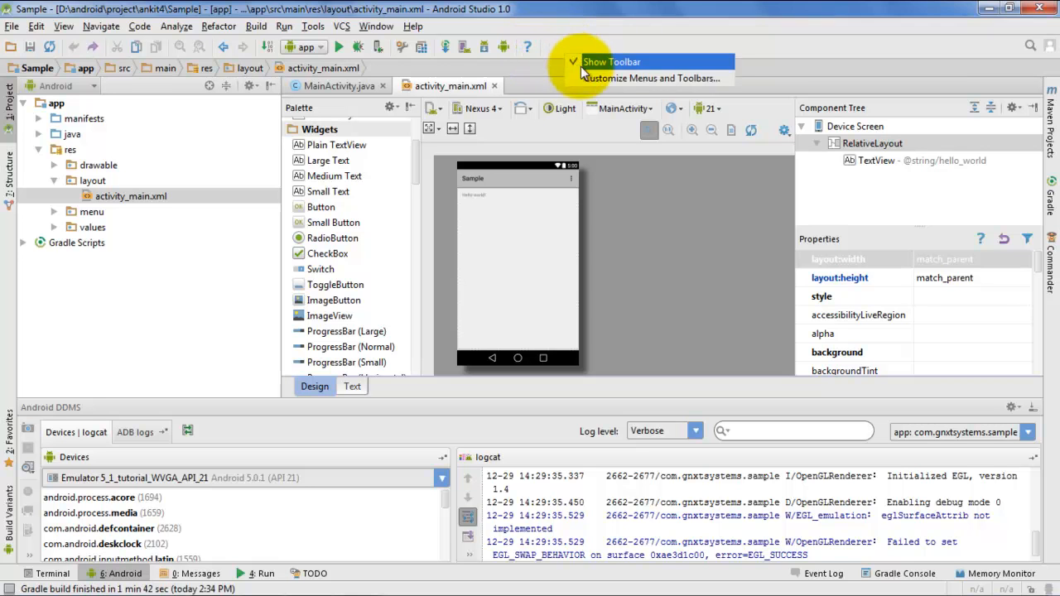
click(591, 74)
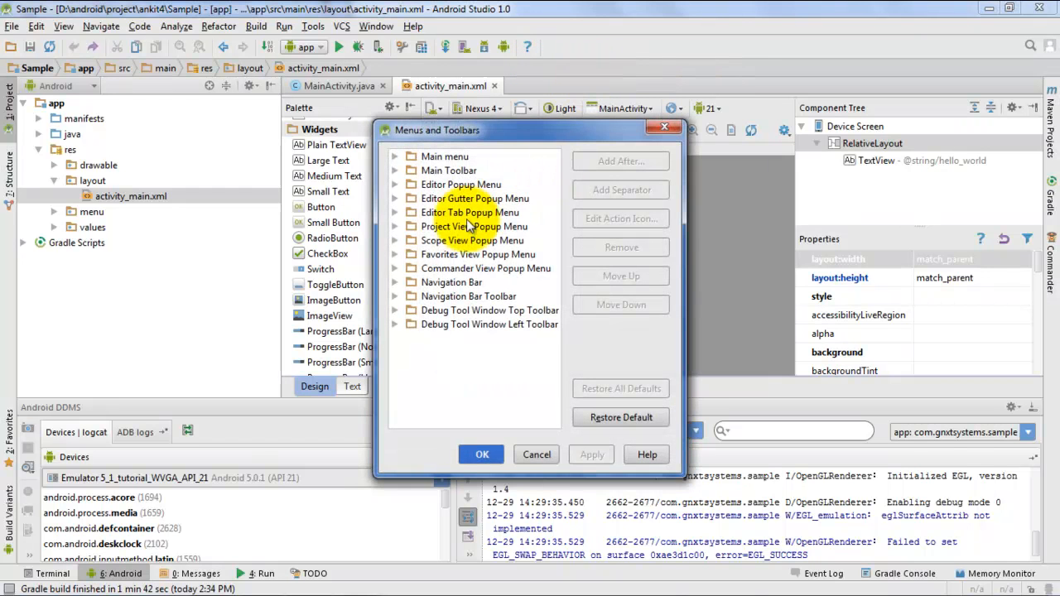
click(395, 227)
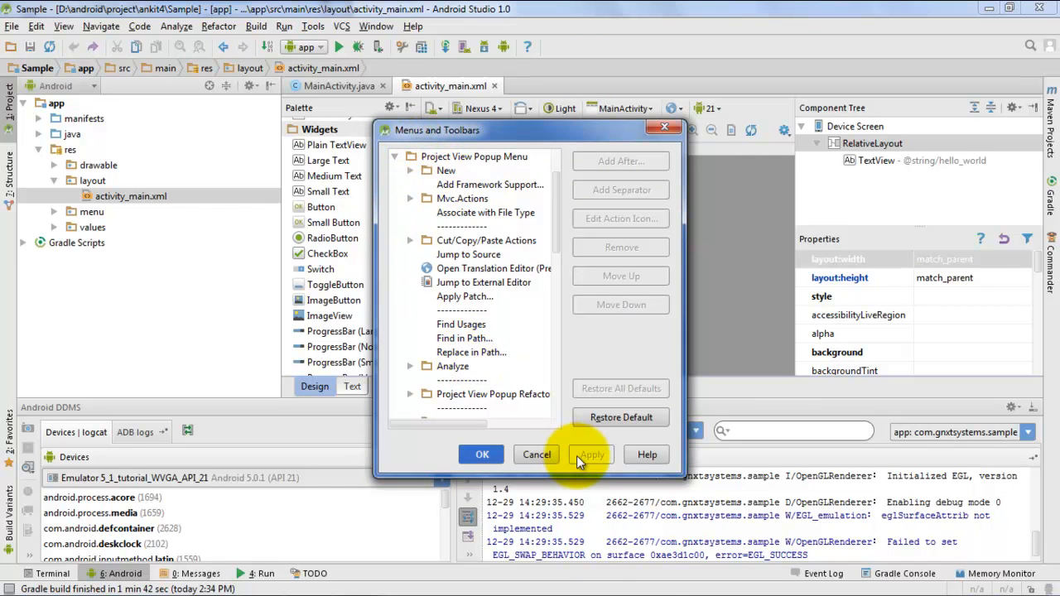
click(480, 455)
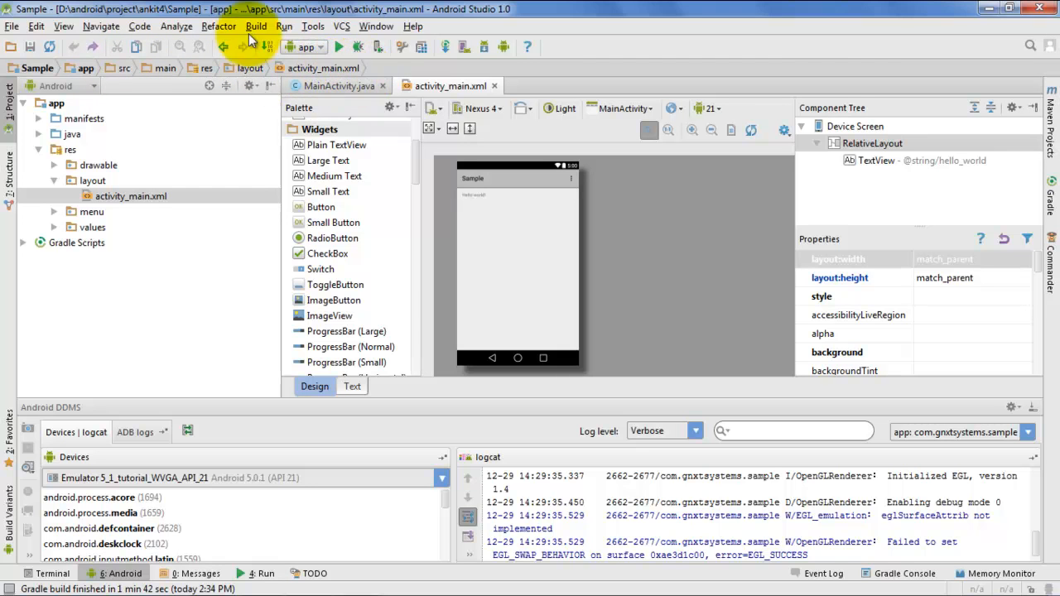
Expand the java folder and its com.gnxtsystems.sample package, and open MainActivity to look through its code.
click(38, 132)
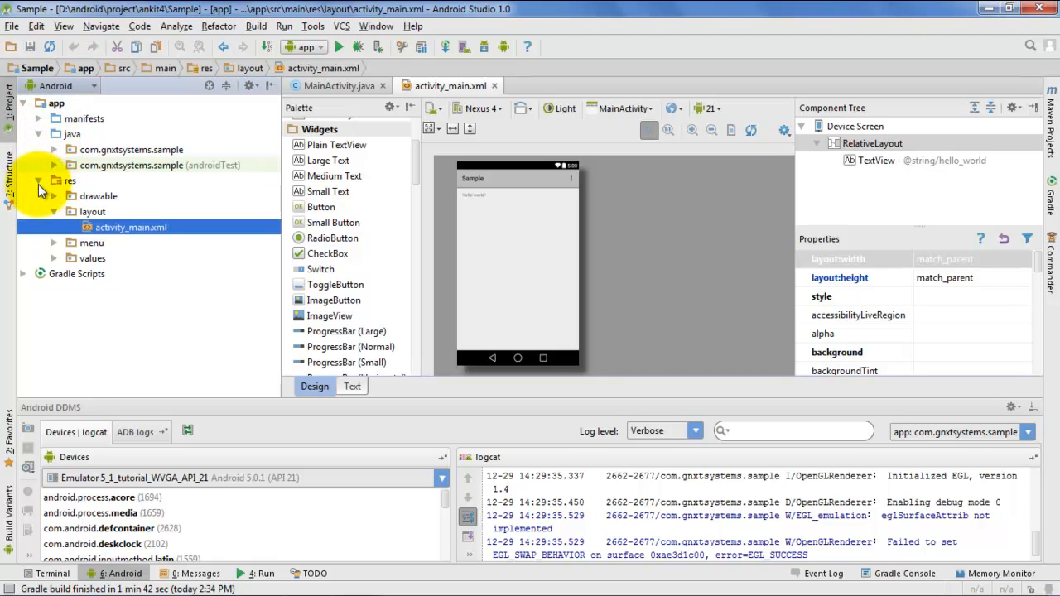
click(53, 149)
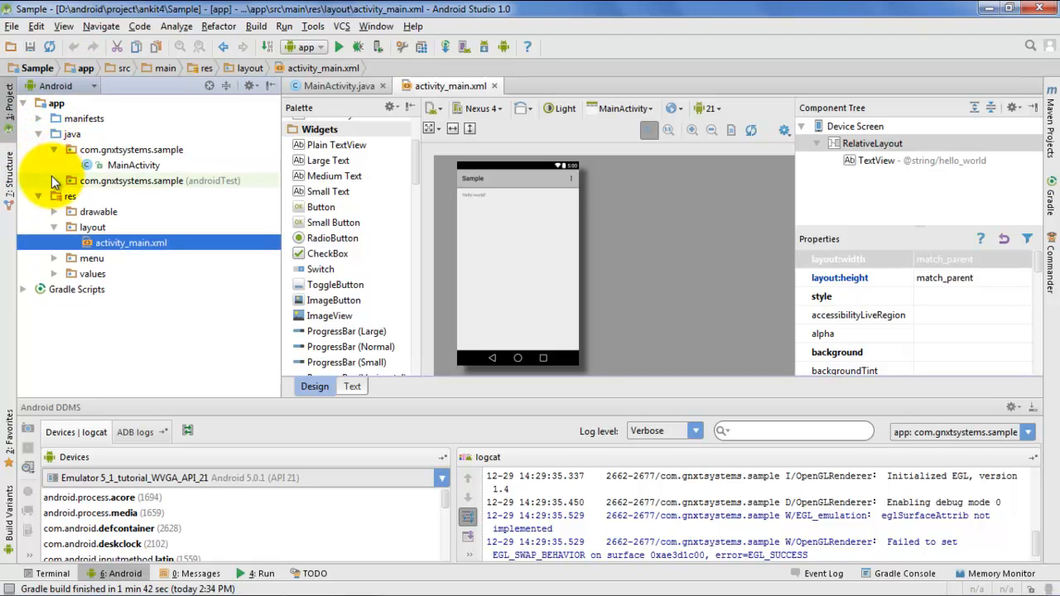
click(123, 165)
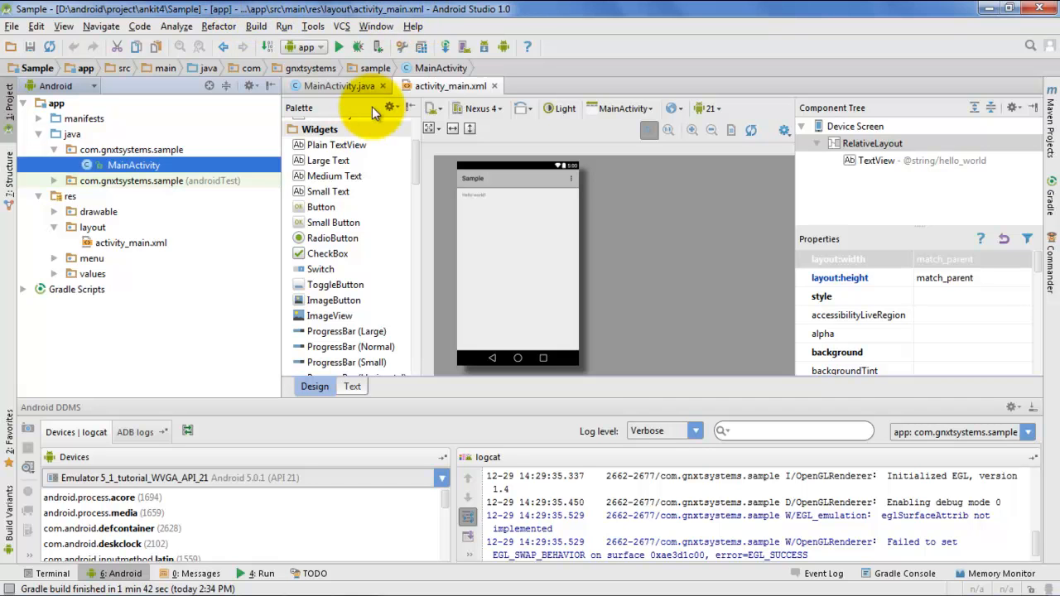
double_click(137, 164)
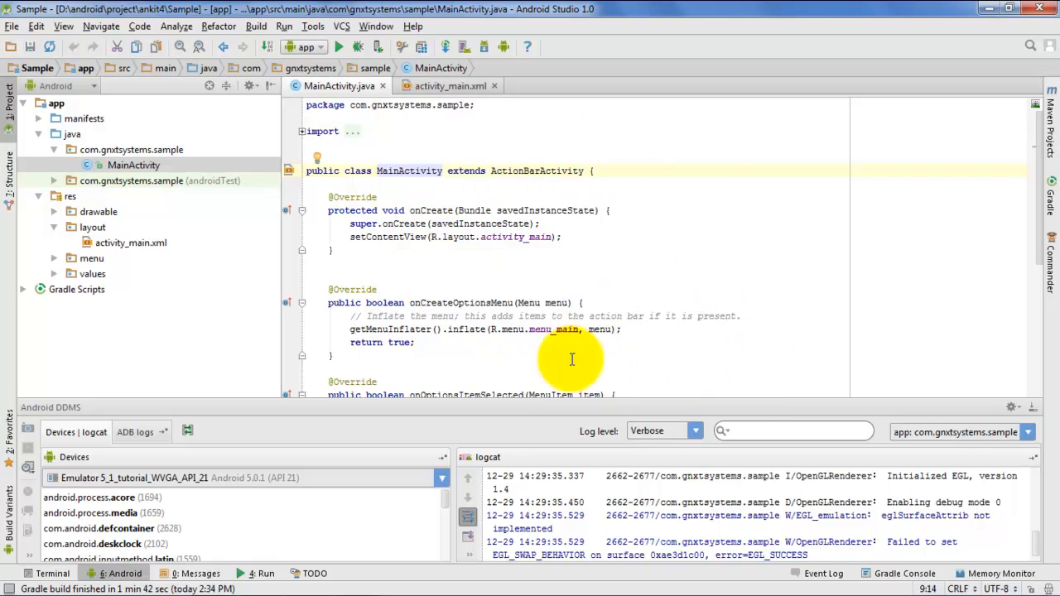
click(458, 211)
scroll(390, 202, down, 5)
scroll(458, 211, up, 5)
Open activity_main.xml from the layout folder, view its XML source and return to the visual design.
double_click(127, 242)
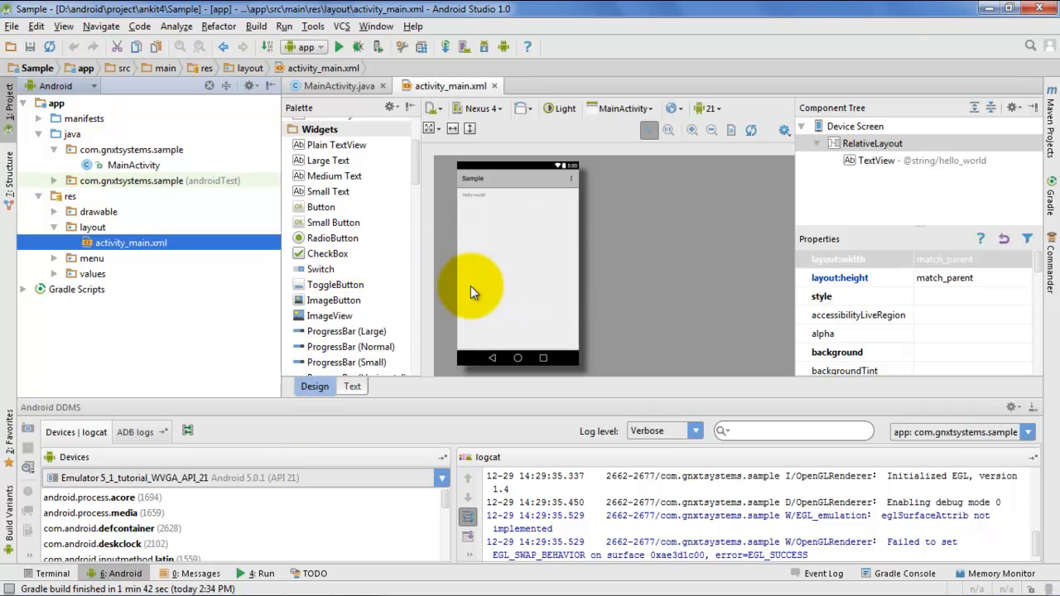
click(357, 387)
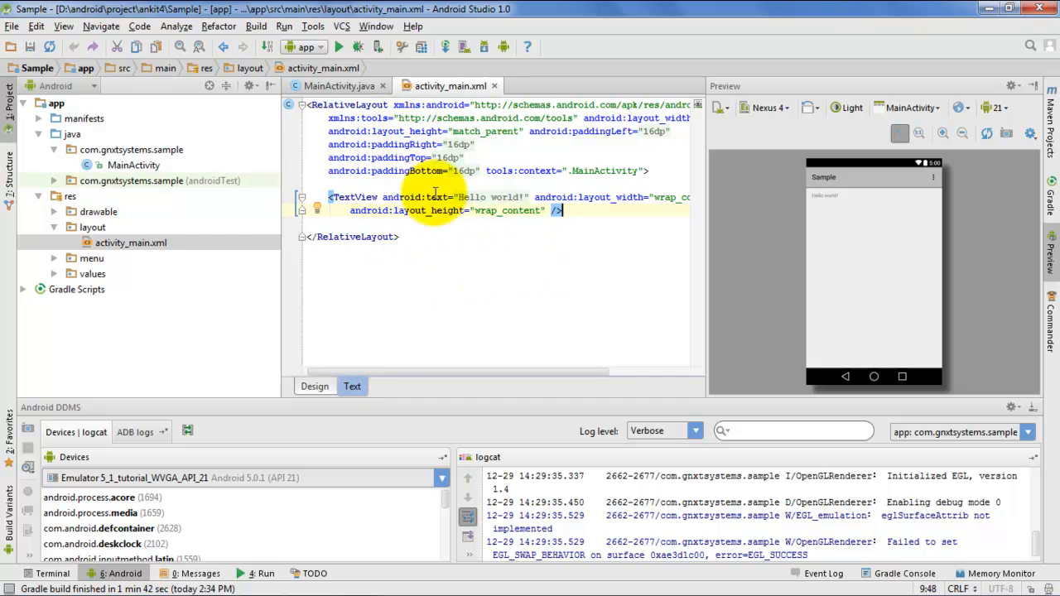
click(315, 386)
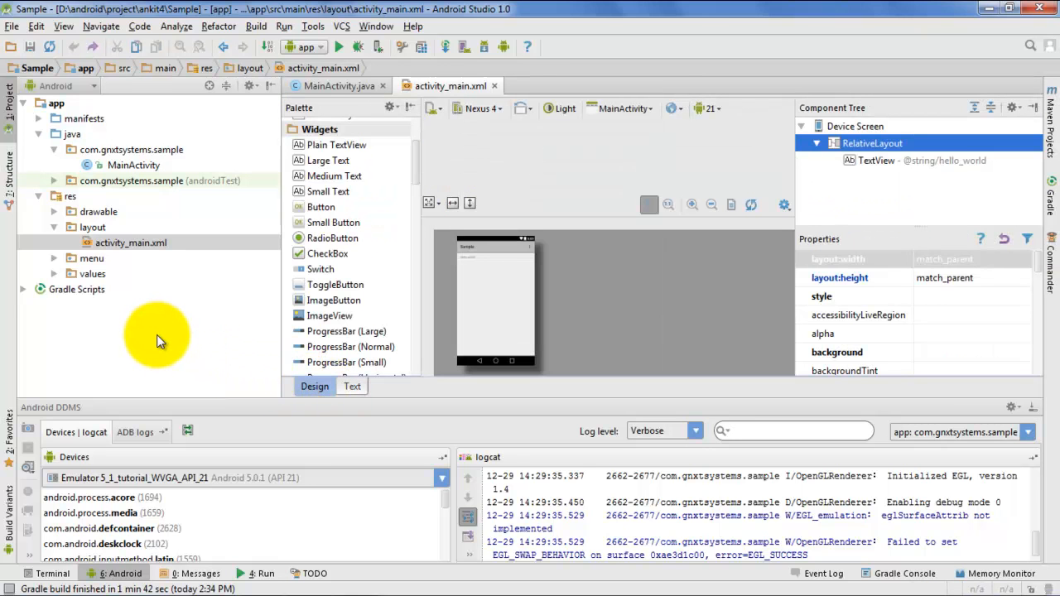
Switch the project tree from the Android view to the Project view and expand the java folder under main.
click(58, 92)
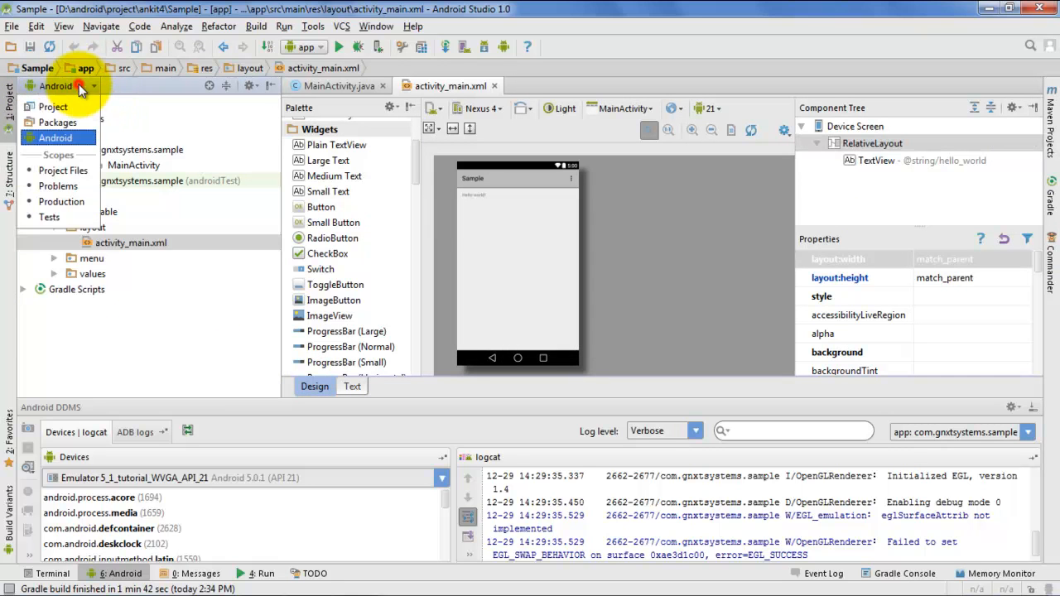
click(75, 86)
click(49, 132)
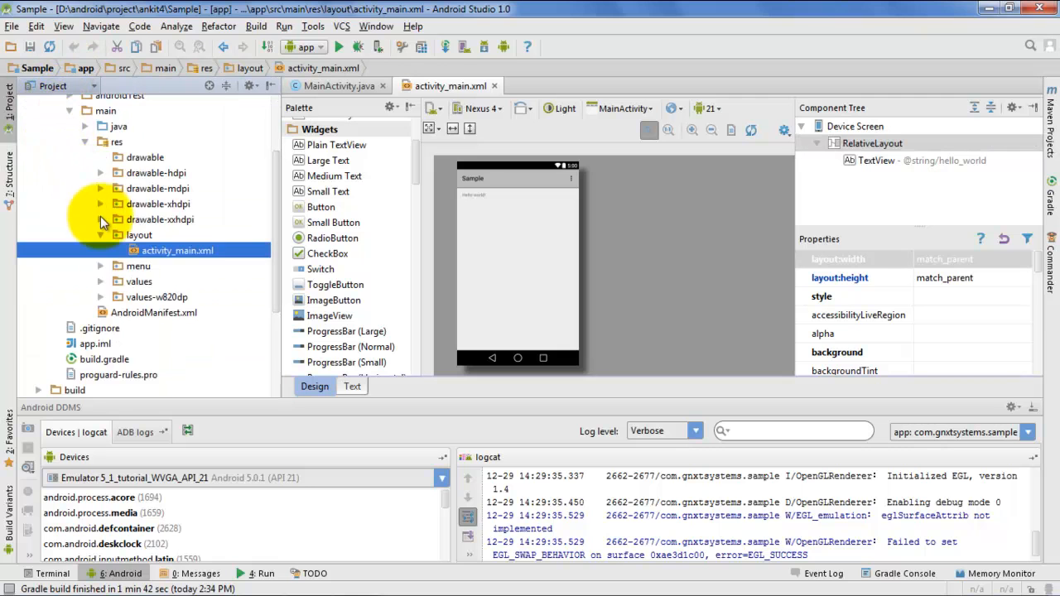
scroll(104, 196, up, 3)
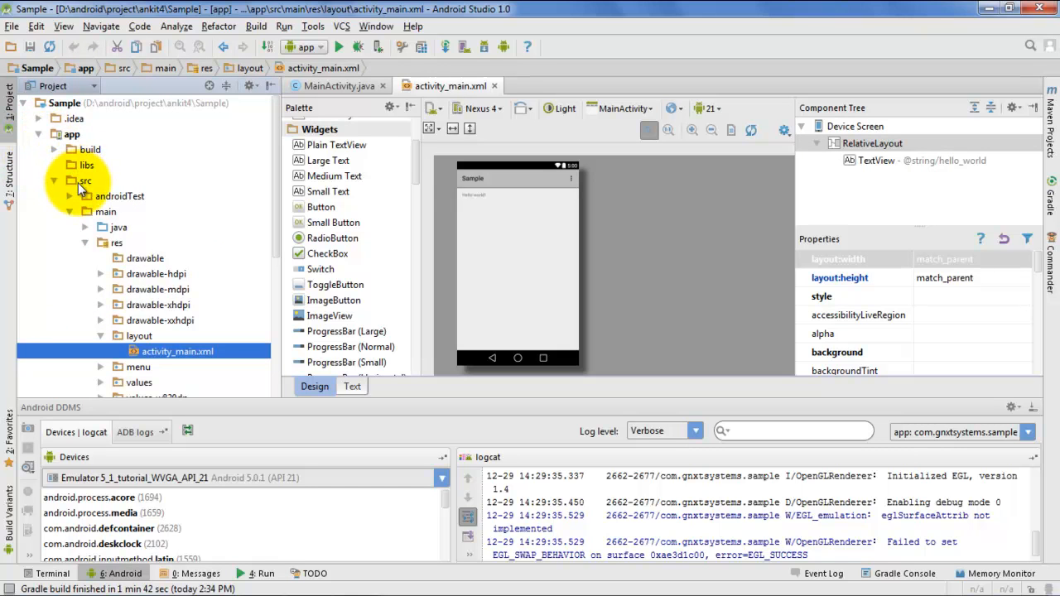
click(84, 229)
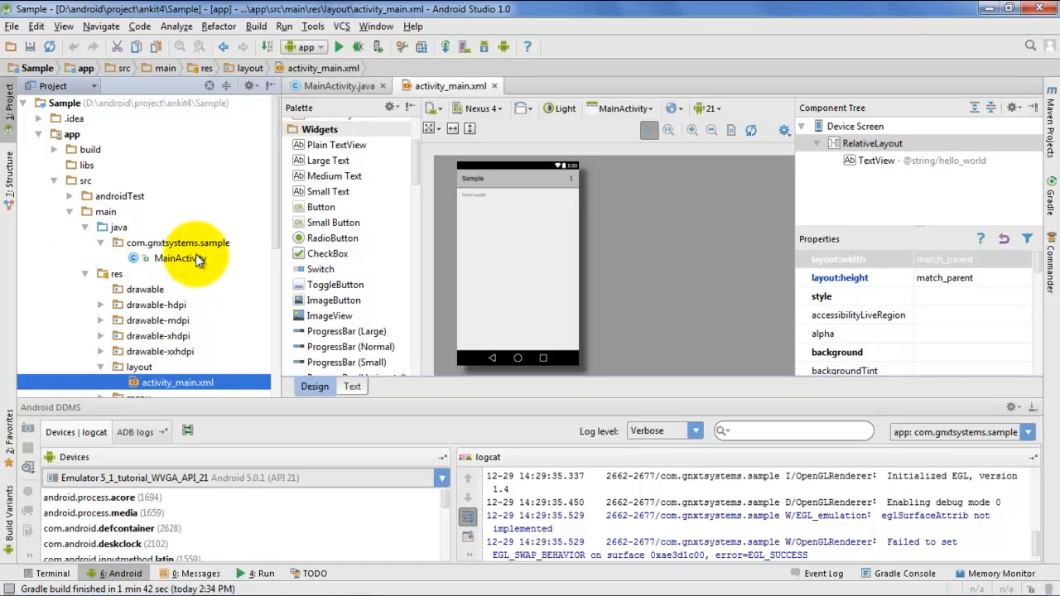
View MainActivity.java, return to activity_main.xml and locate the layout folder in the project tree.
click(332, 86)
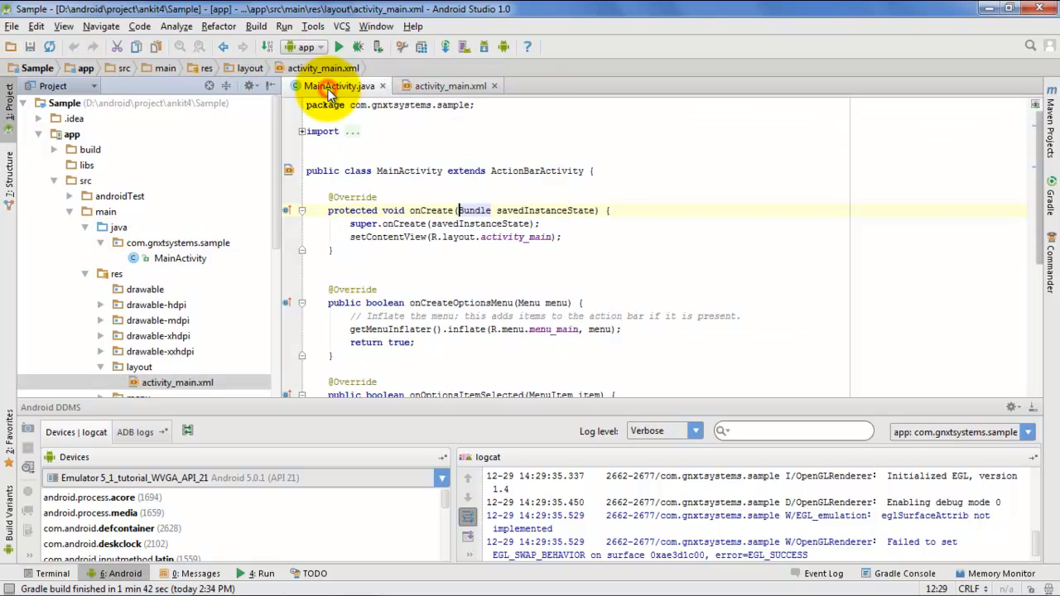
click(414, 87)
scroll(149, 241, down, 3)
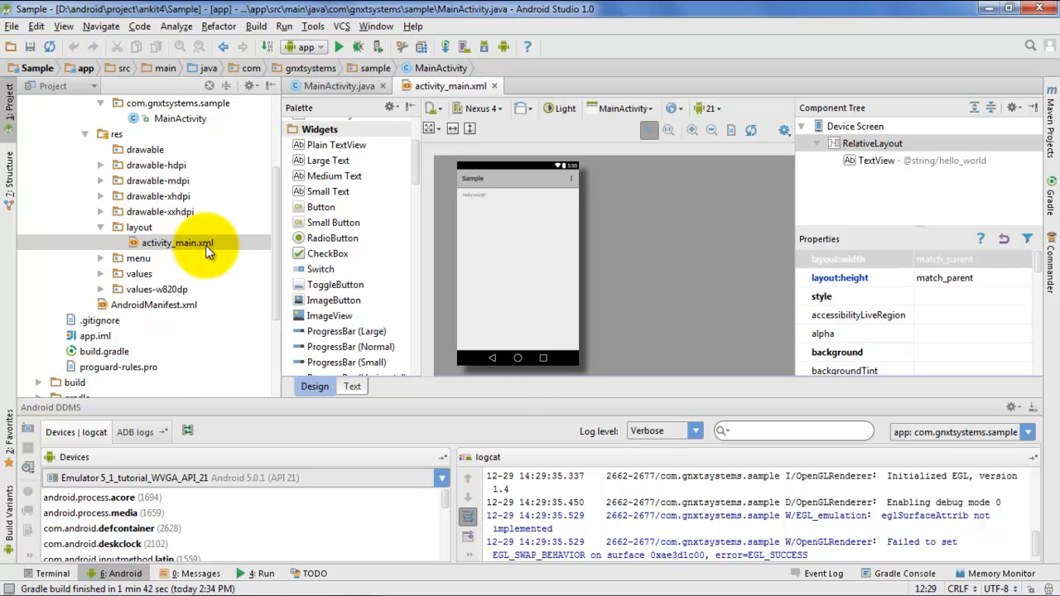
click(161, 229)
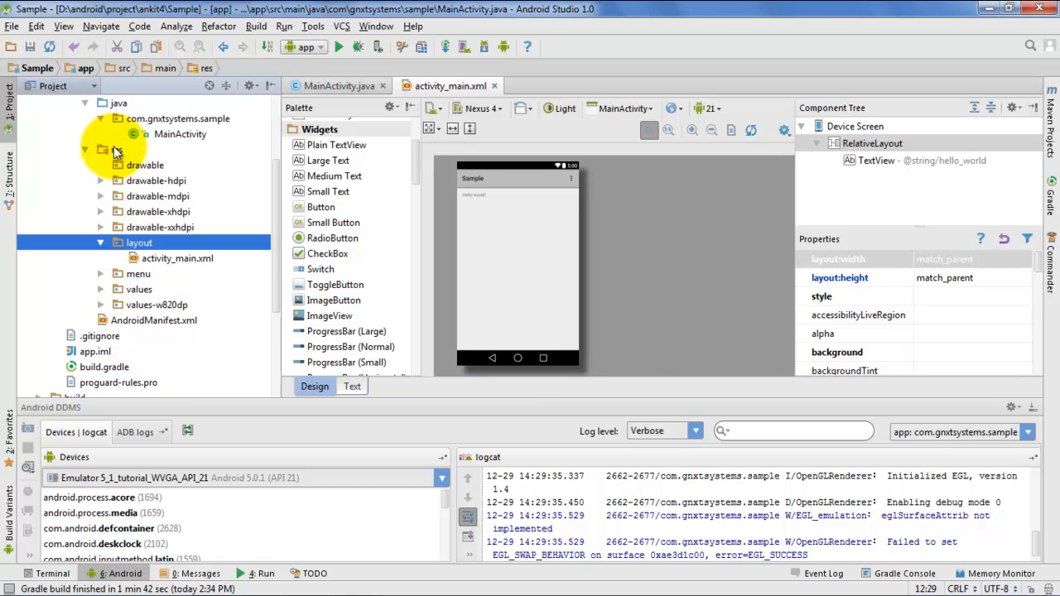
Create a new directory named raw inside the res folder.
click(116, 150)
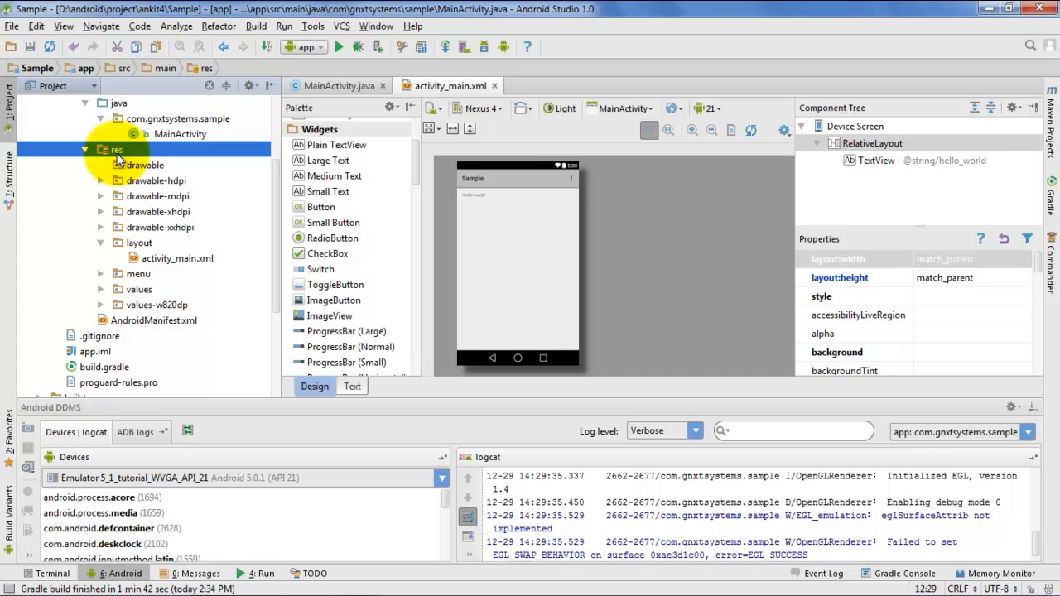
right_click(117, 156)
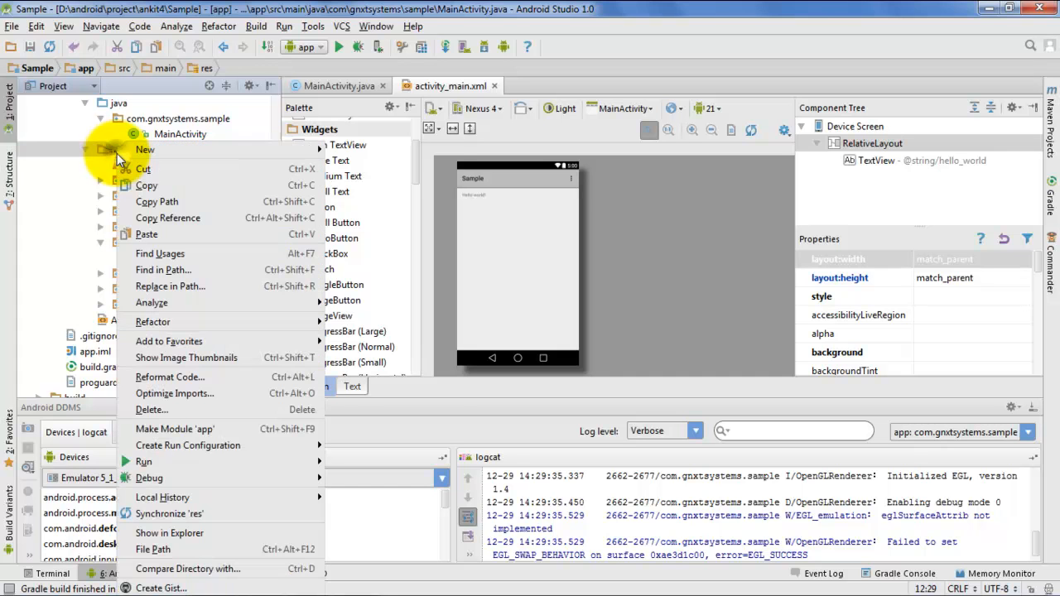
mouse_move(145, 154)
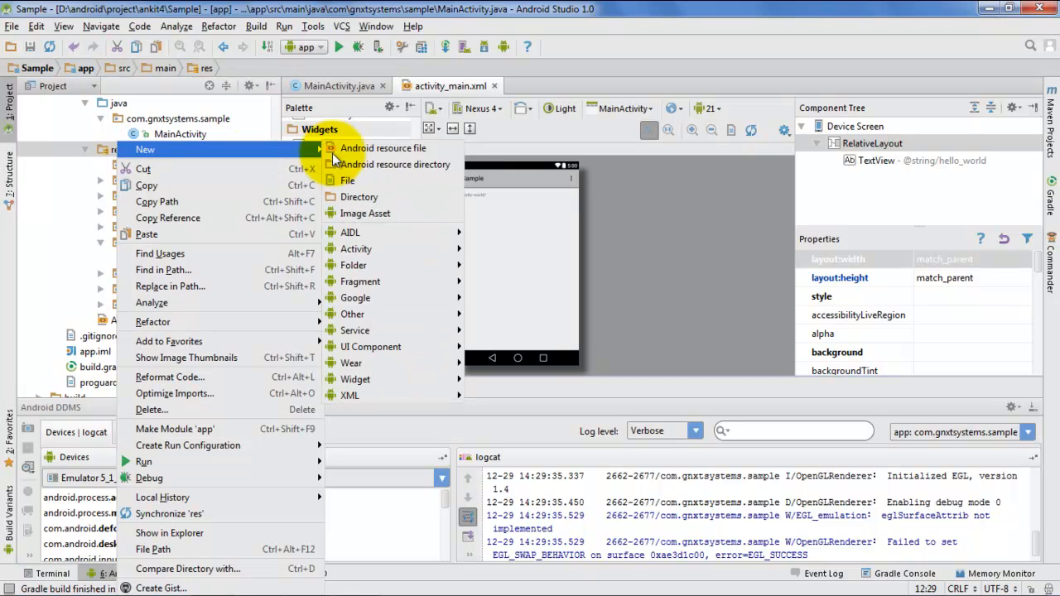
click(367, 201)
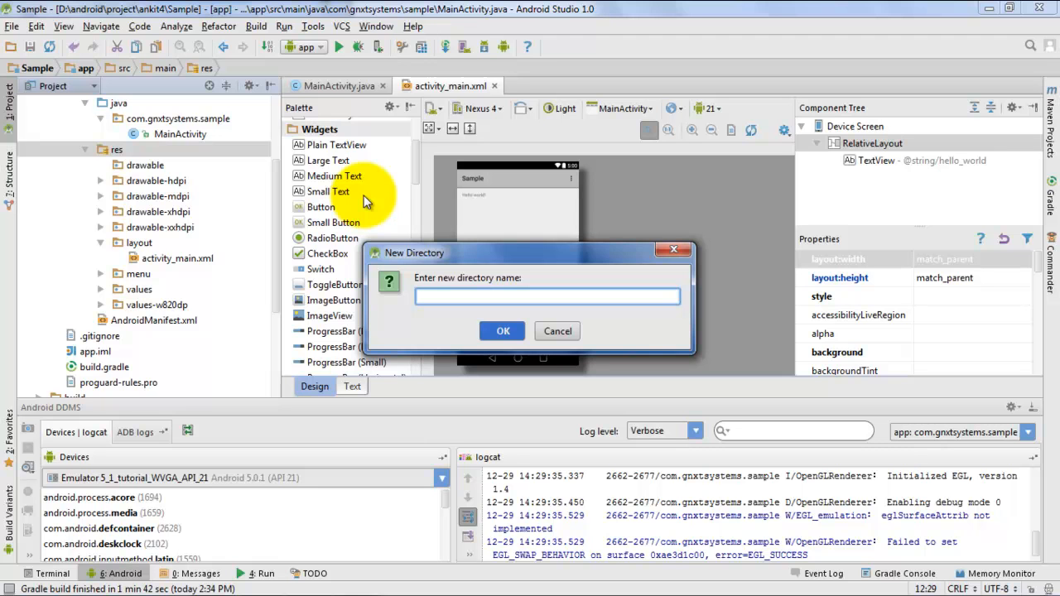
text(raw)
click(496, 332)
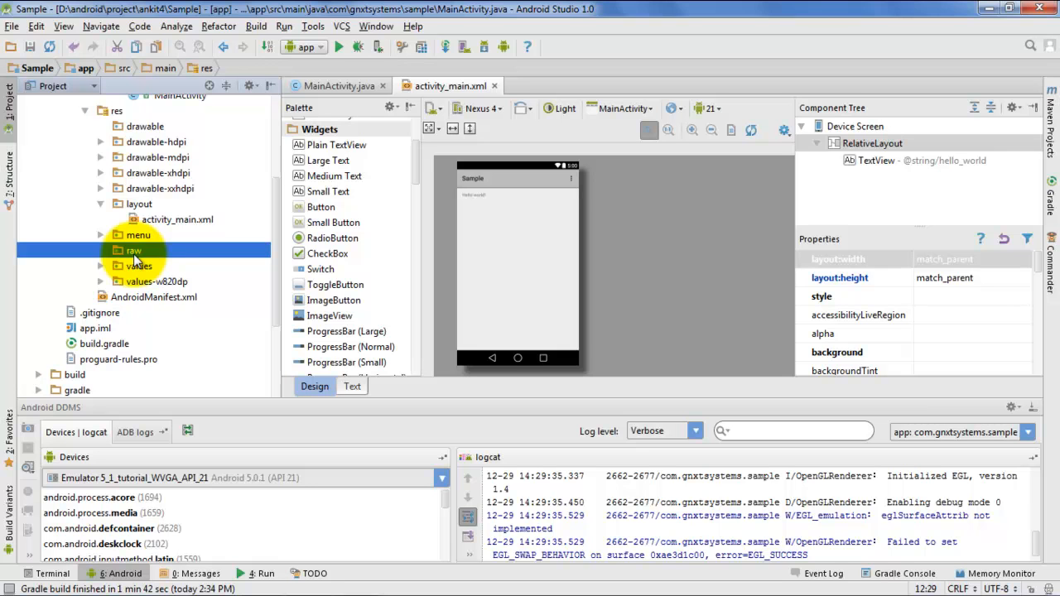
Collapse the src folder and switch the project tree back to the Android view.
scroll(134, 254, up, 3)
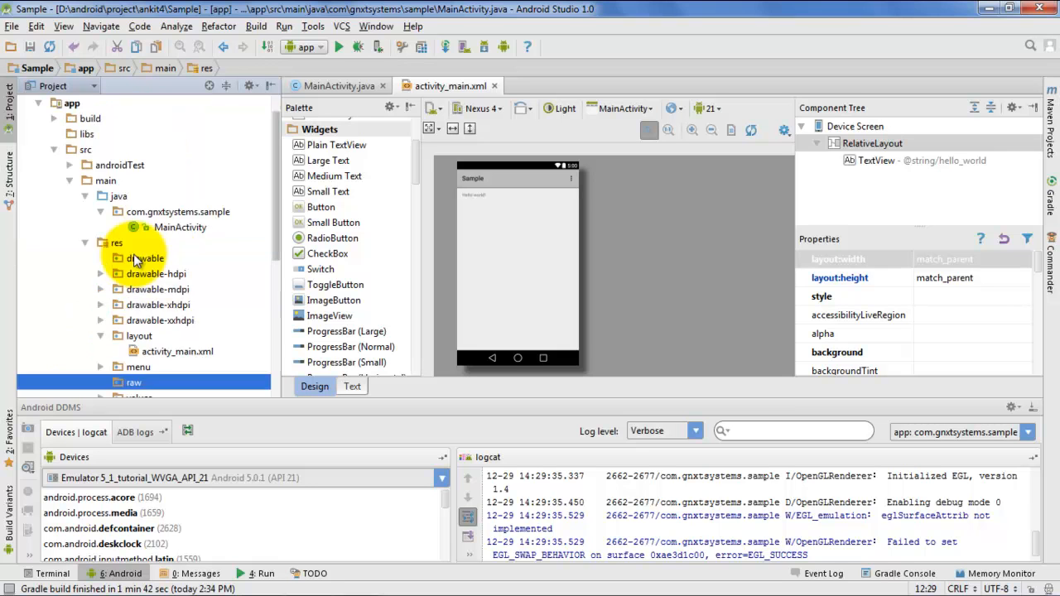
click(54, 181)
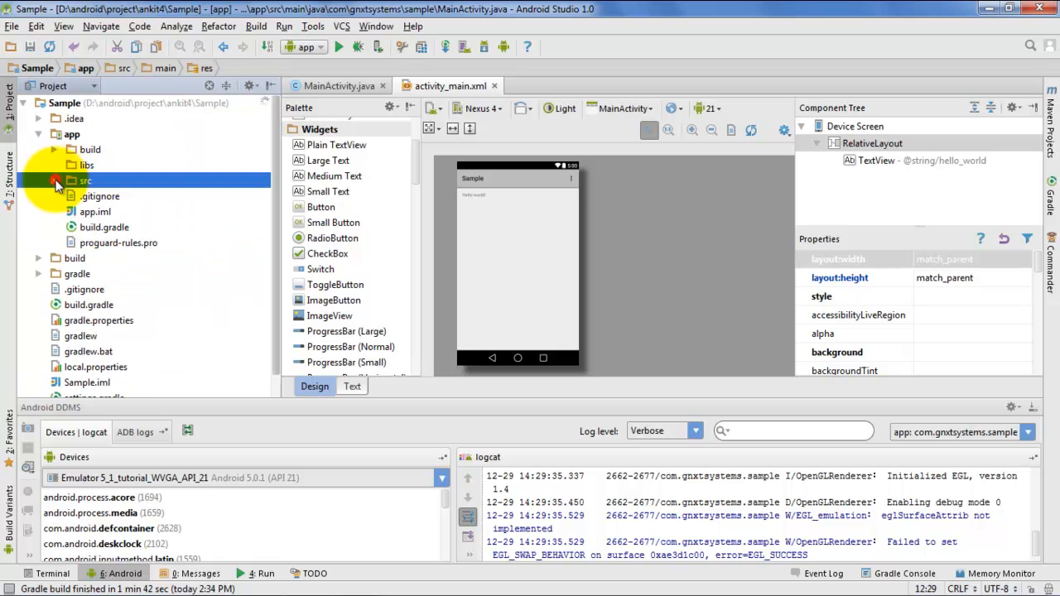
click(70, 86)
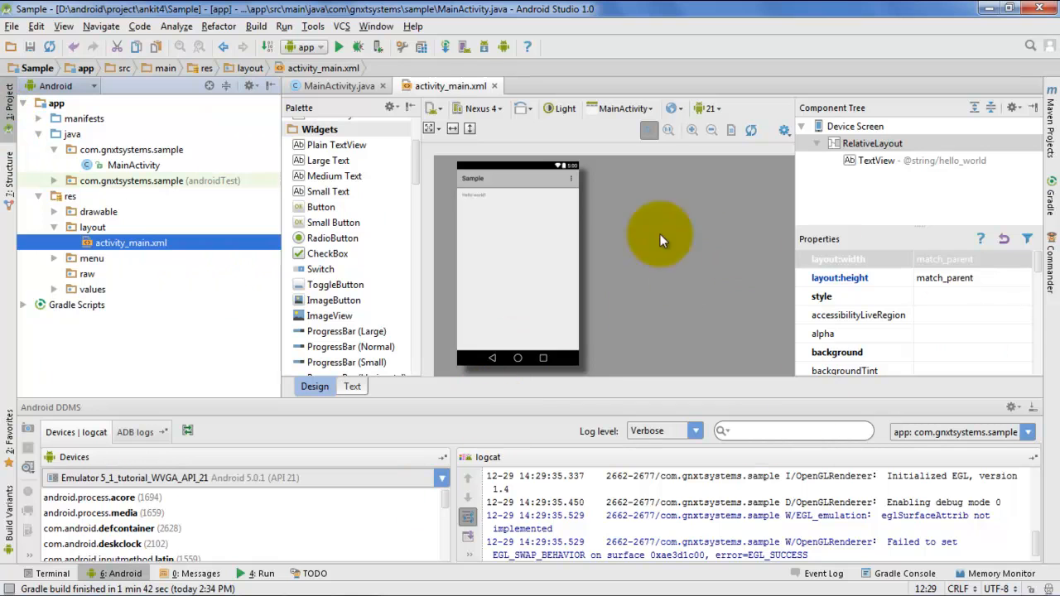
Toggle the project tree's visibility several times, leaving it hidden.
click(8, 114)
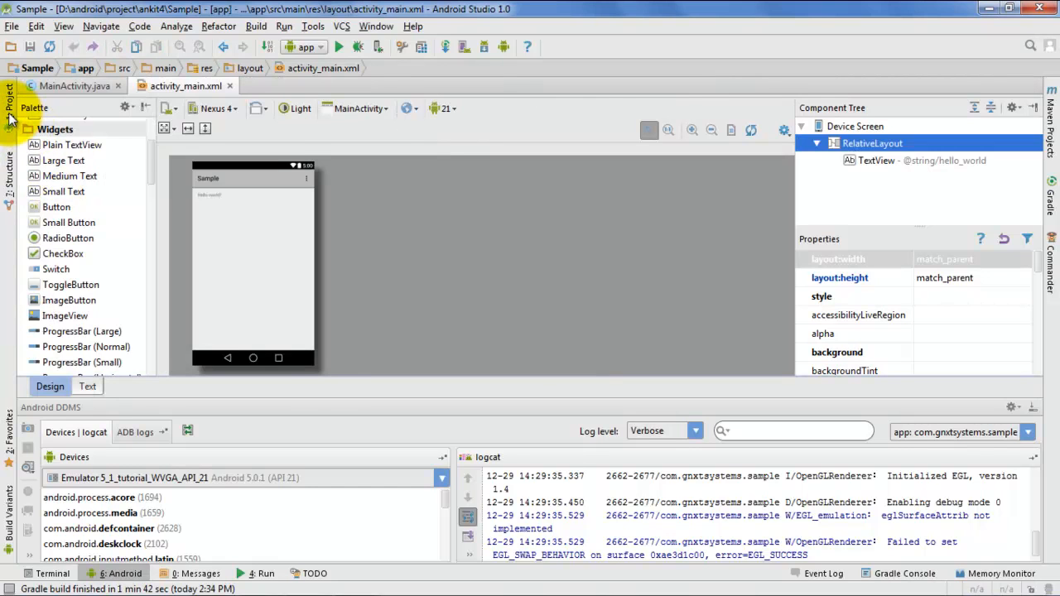
click(9, 116)
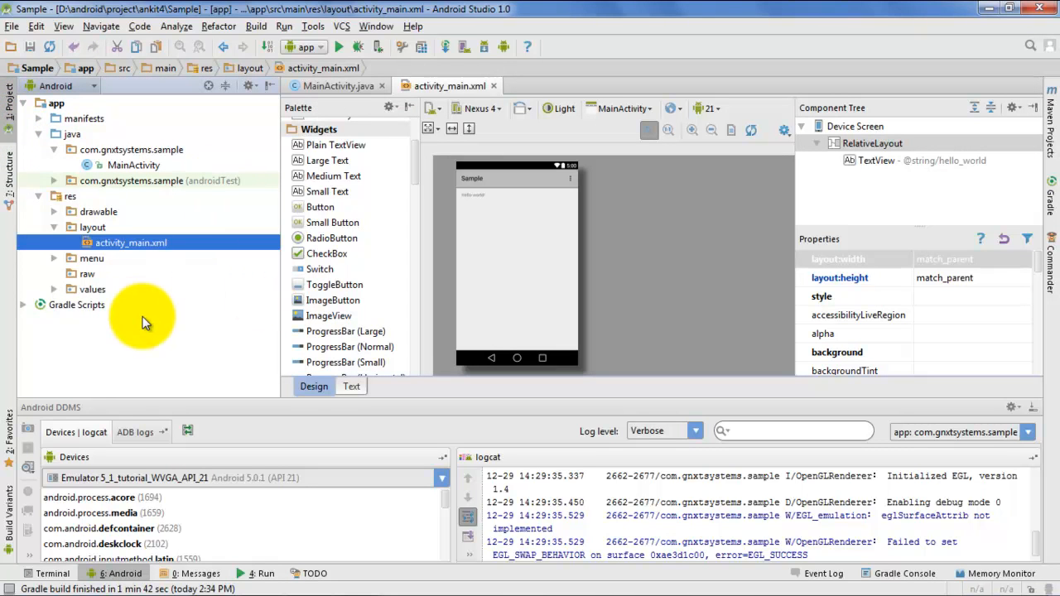
click(9, 112)
click(9, 116)
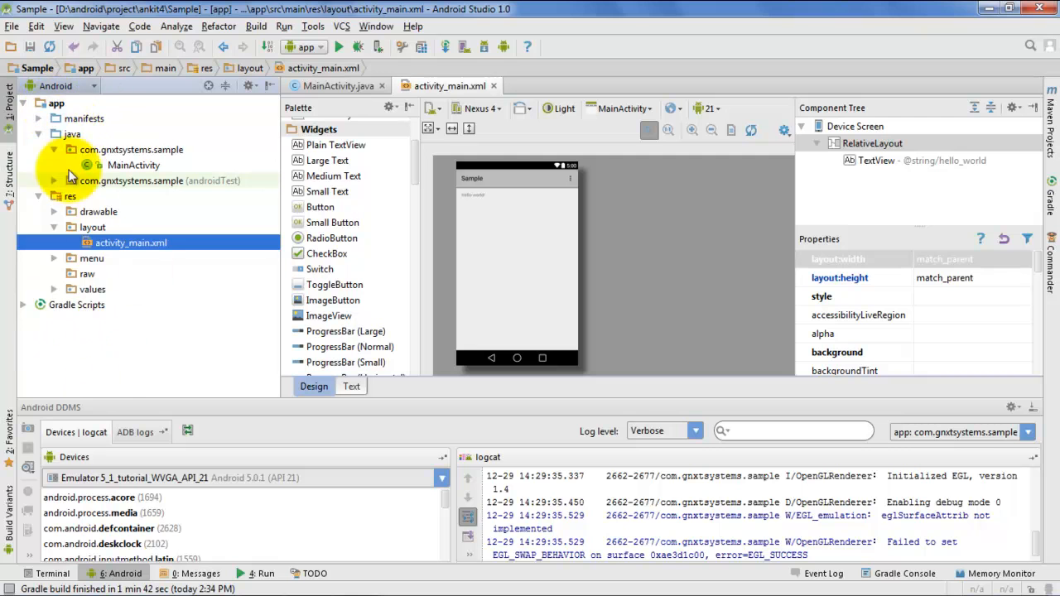
click(9, 114)
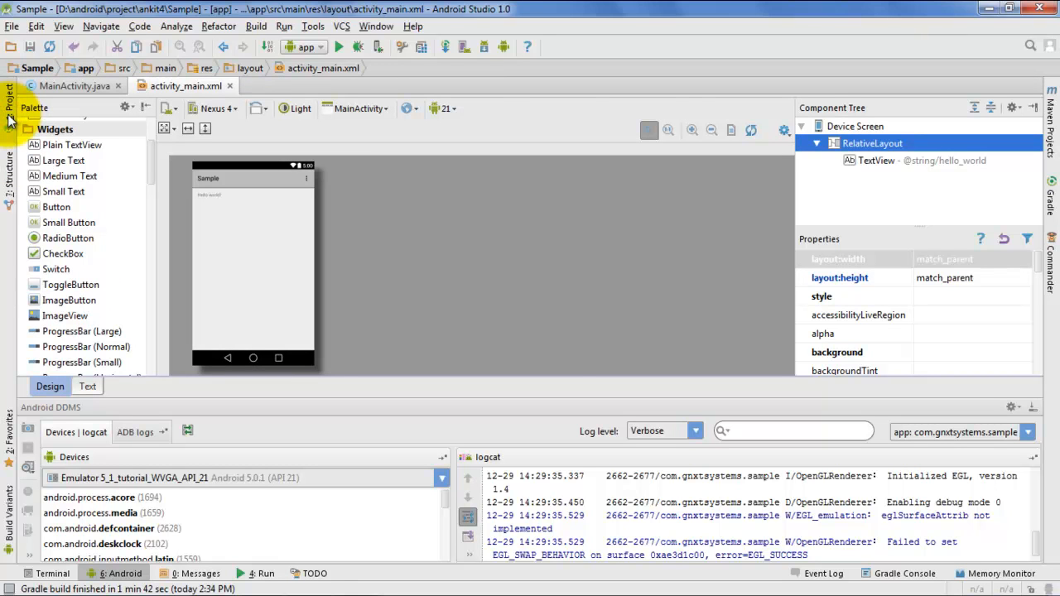
Show the project tree again and toggle the tool window bars several times, leaving the bars hidden.
click(8, 115)
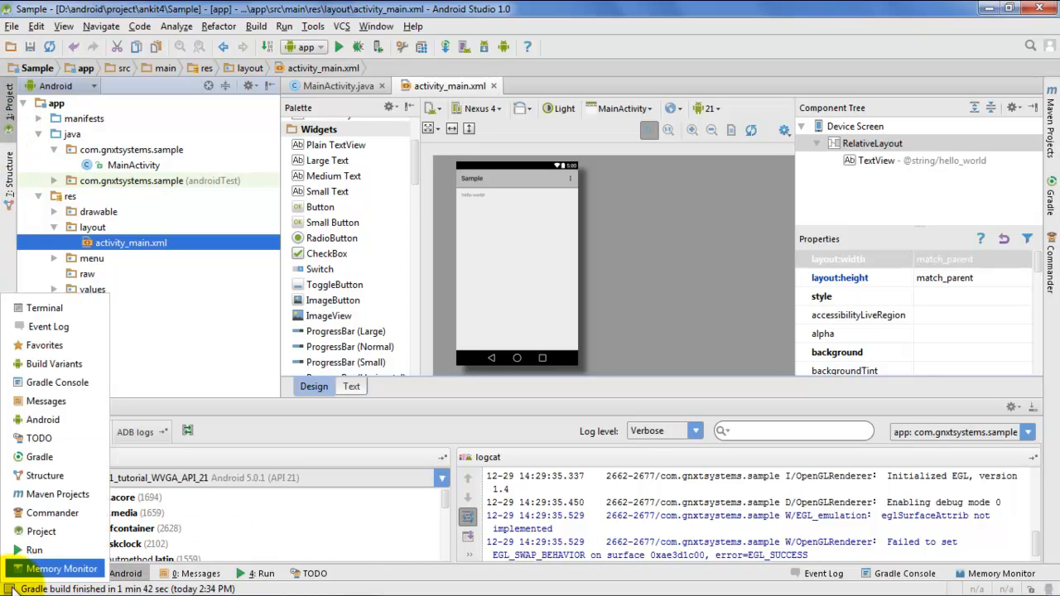
click(11, 589)
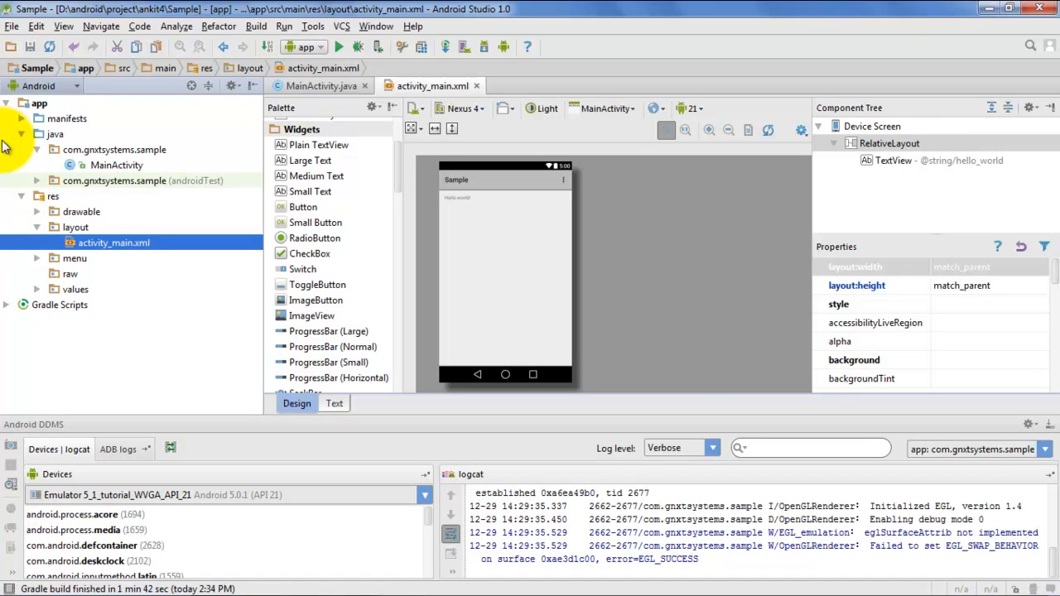
click(11, 589)
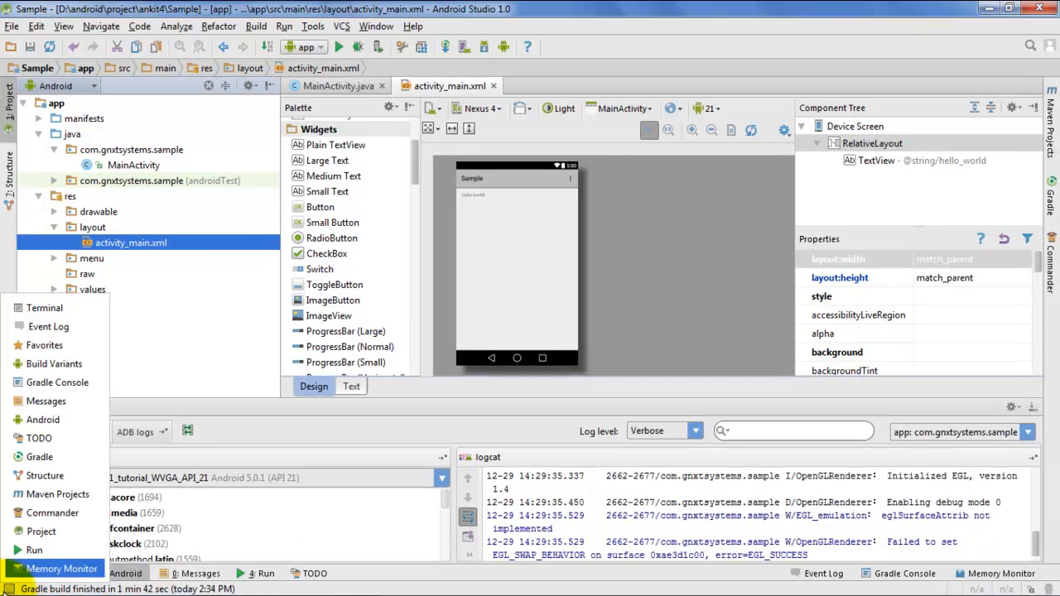
click(7, 590)
click(7, 591)
click(7, 591)
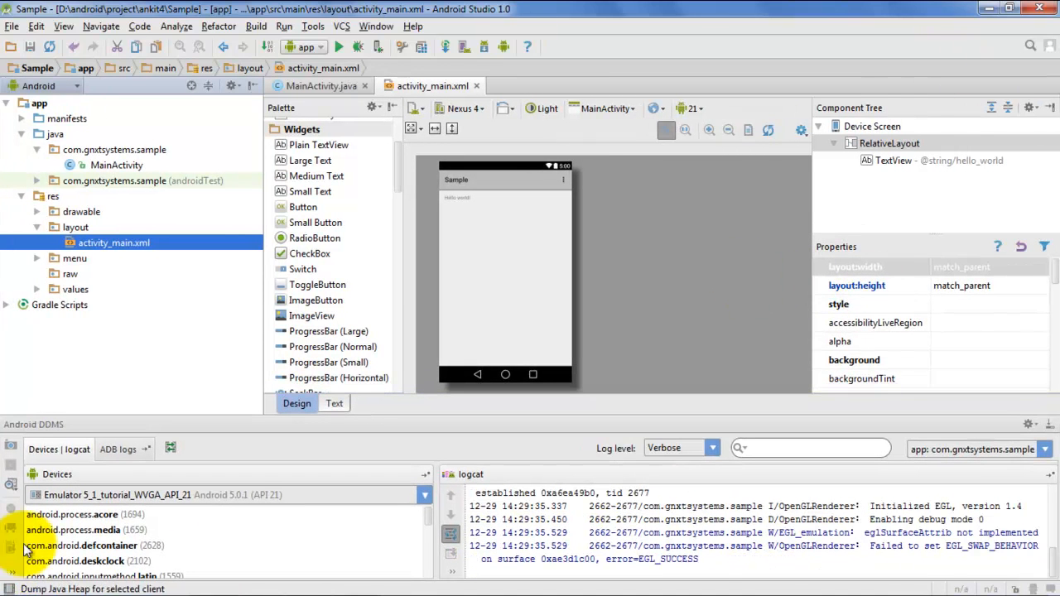
Open the Appearance page of the IDE settings and review the available themes, keeping IntelliJ selected.
click(14, 26)
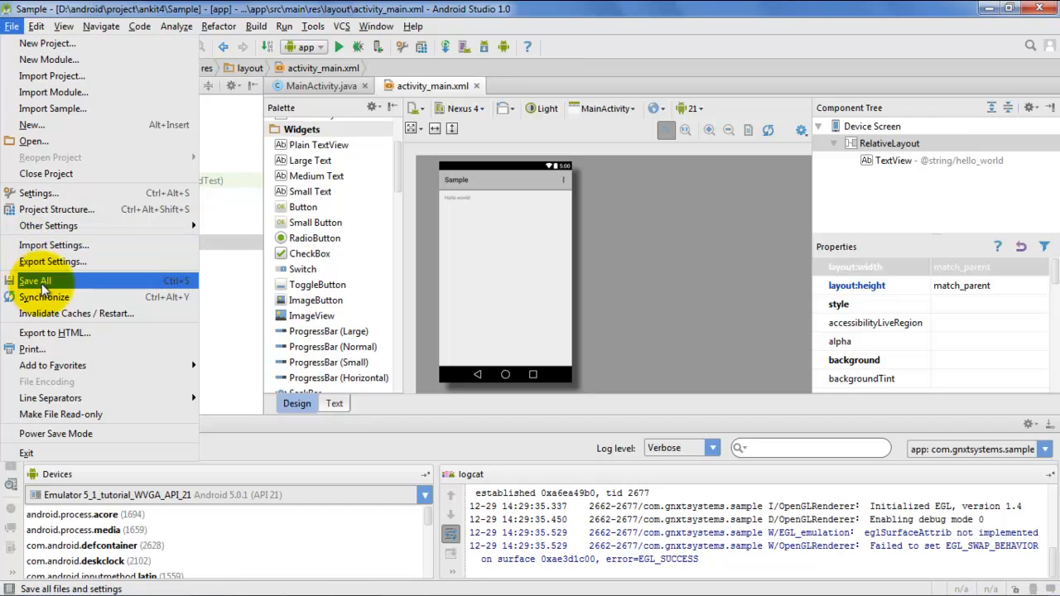
click(63, 202)
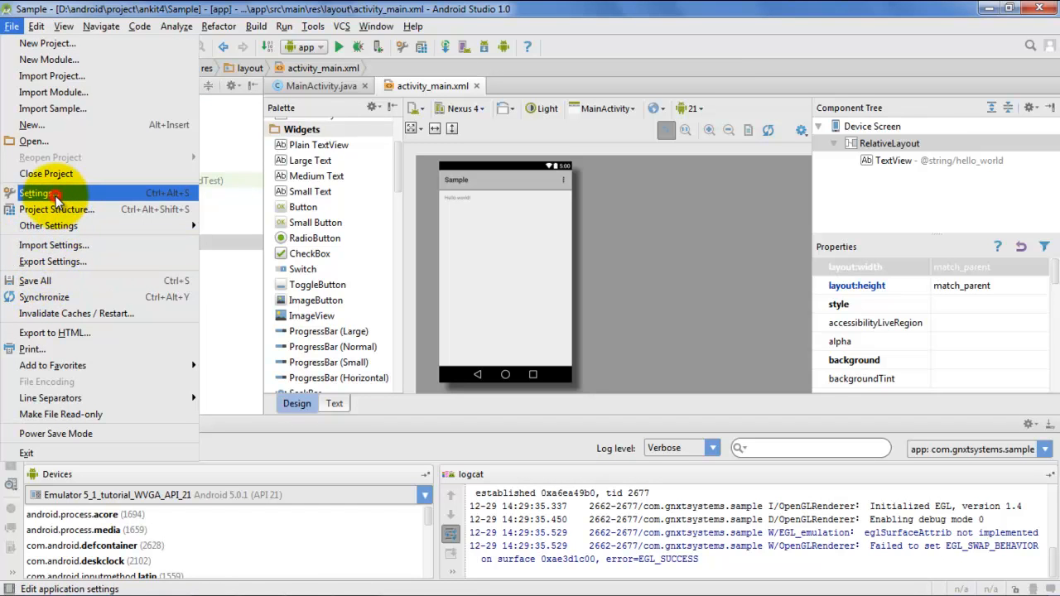
click(47, 190)
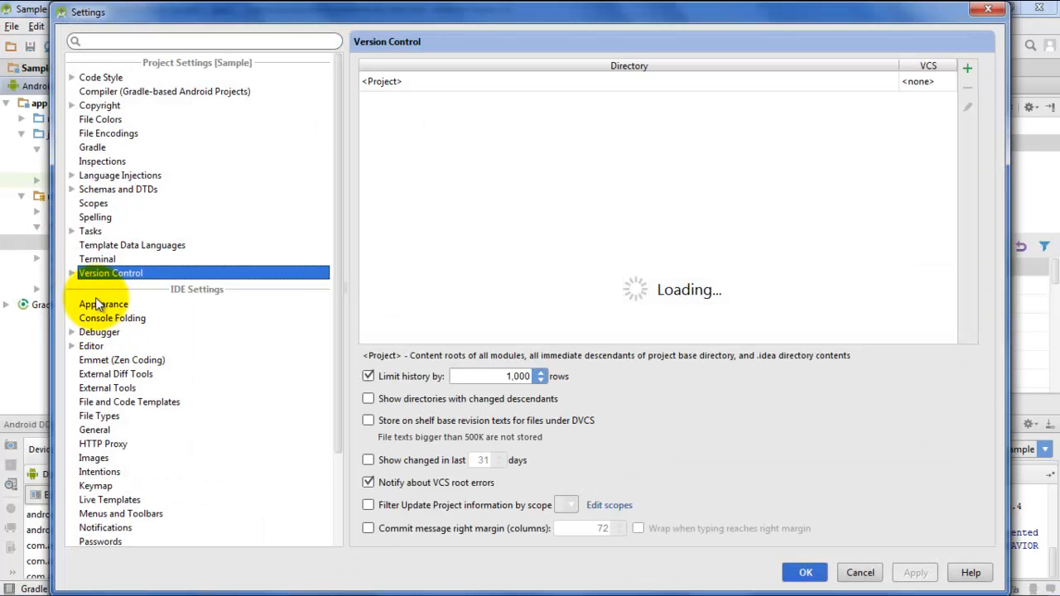
click(96, 304)
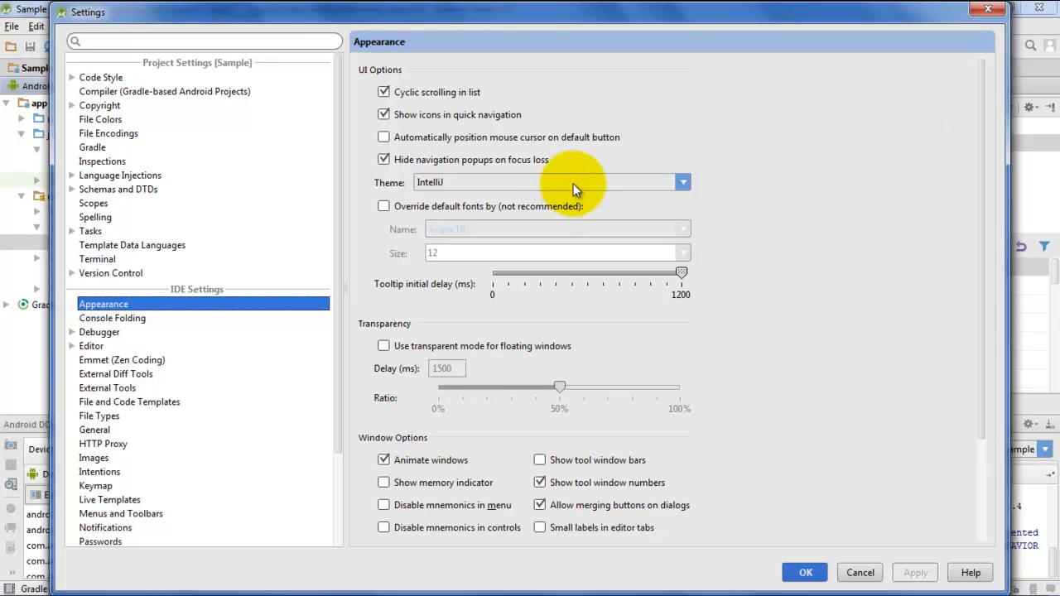
click(573, 185)
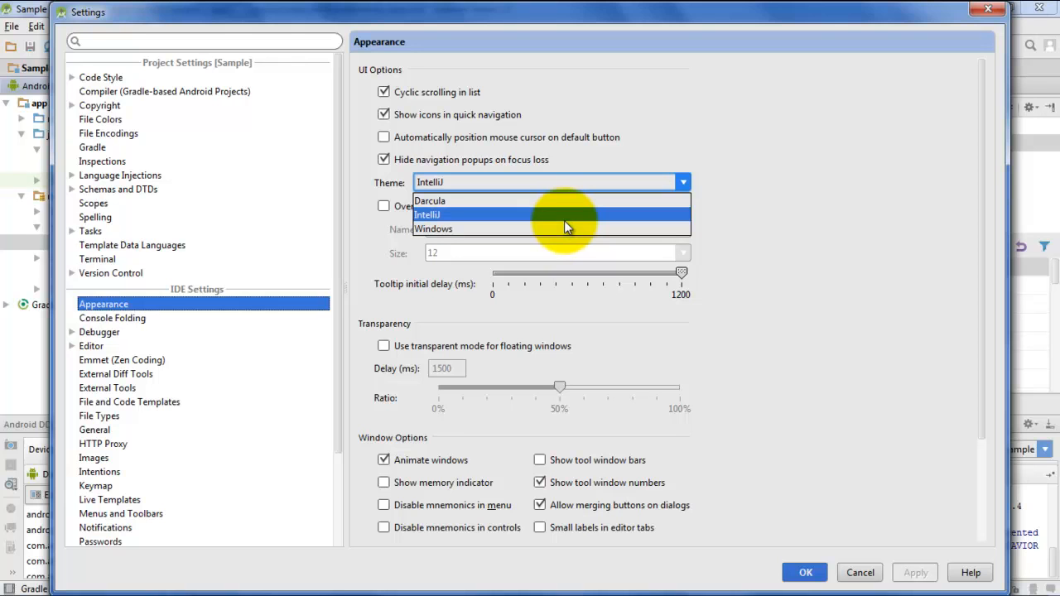
click(565, 220)
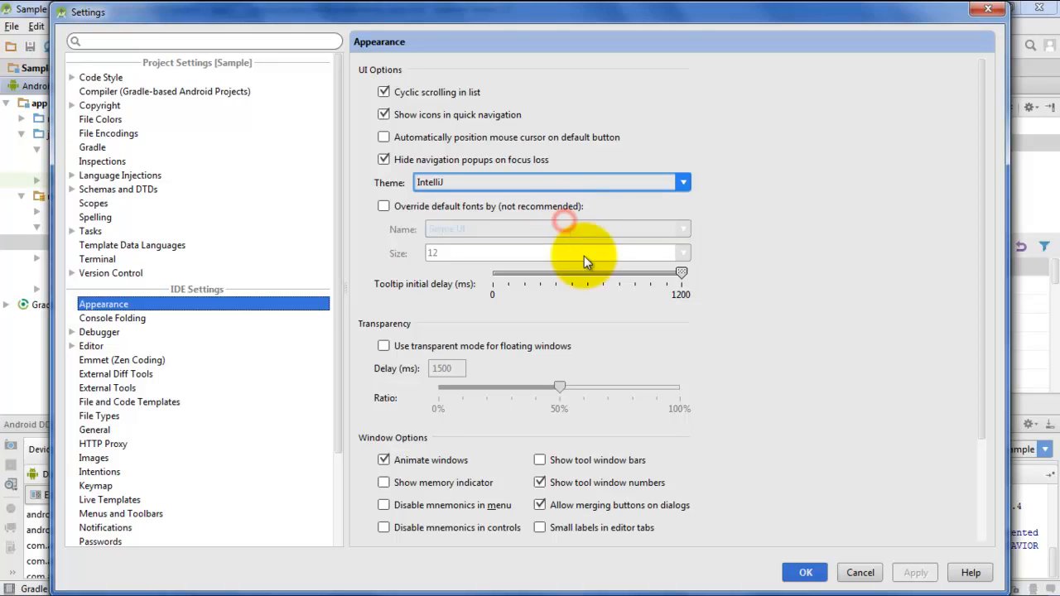
Try the Darcula theme selection, set the theme back to IntelliJ and accept the settings.
click(521, 181)
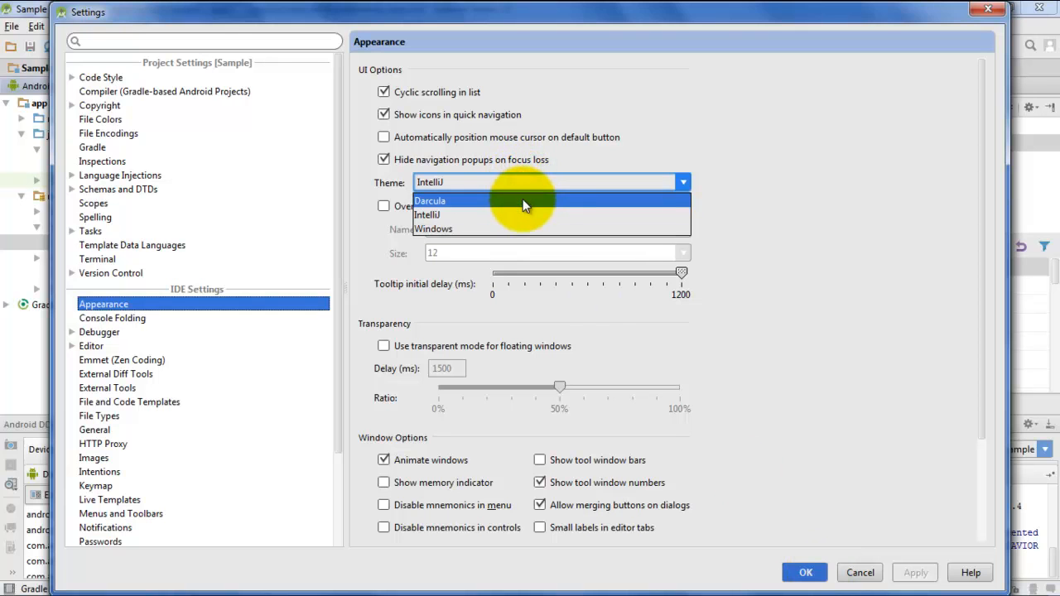
click(523, 202)
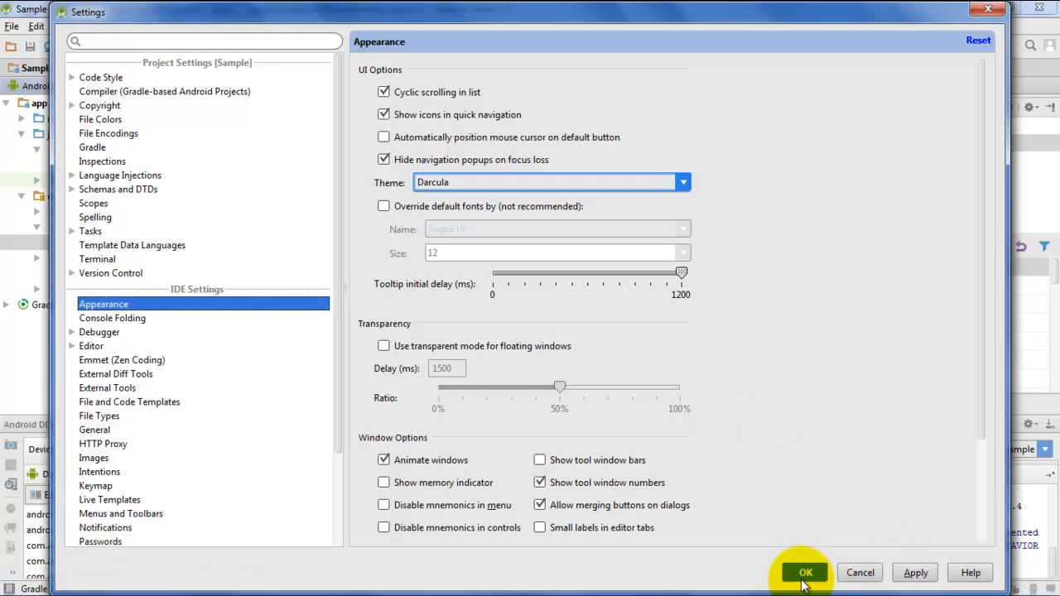
click(561, 190)
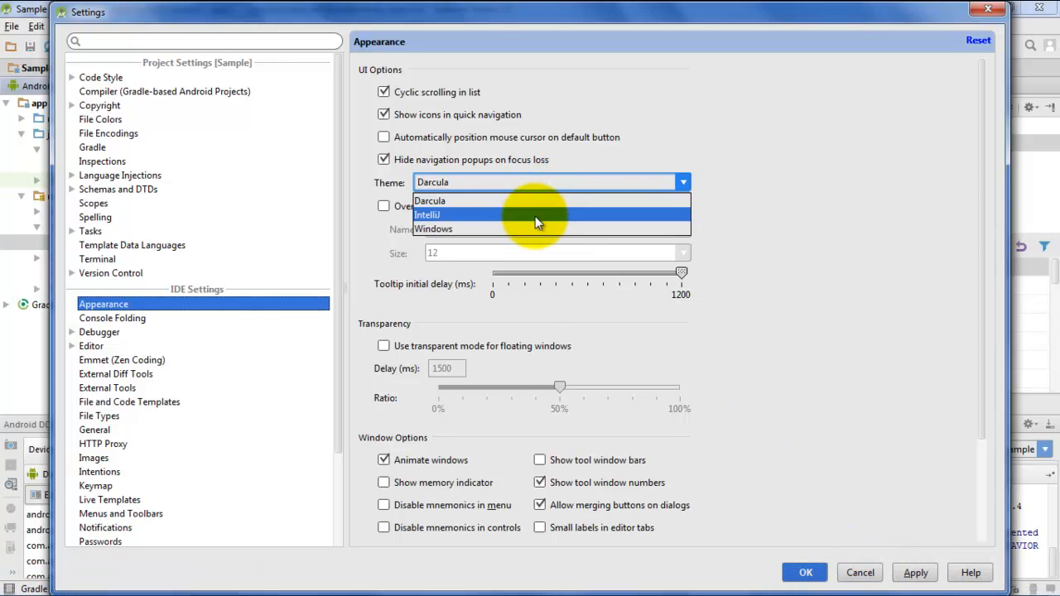
click(535, 216)
click(805, 572)
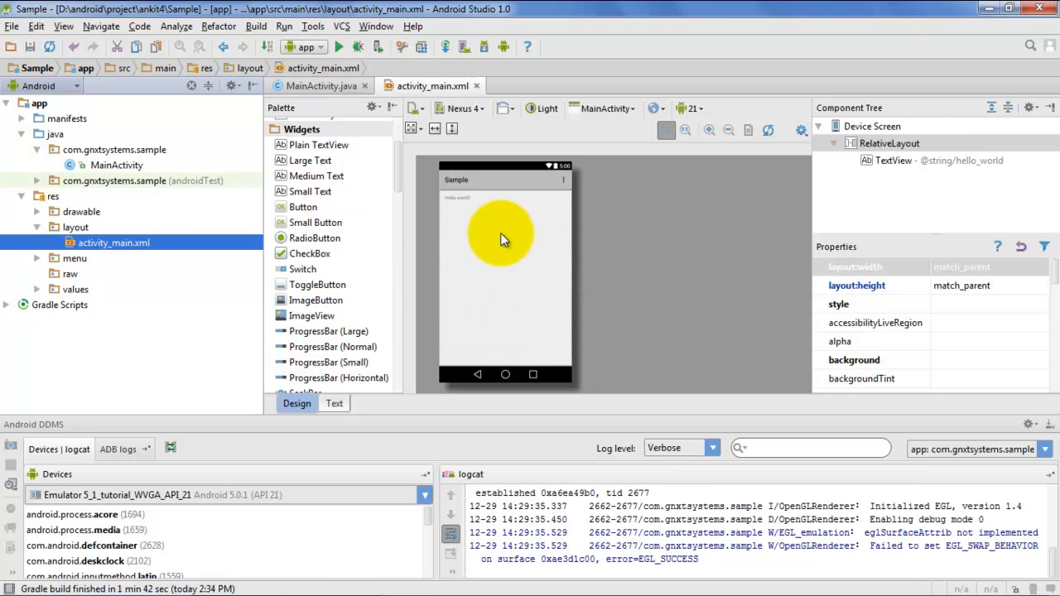
View MainActivity.java in the editor and select activity_main.xml under the layout folder in the project tree.
click(128, 166)
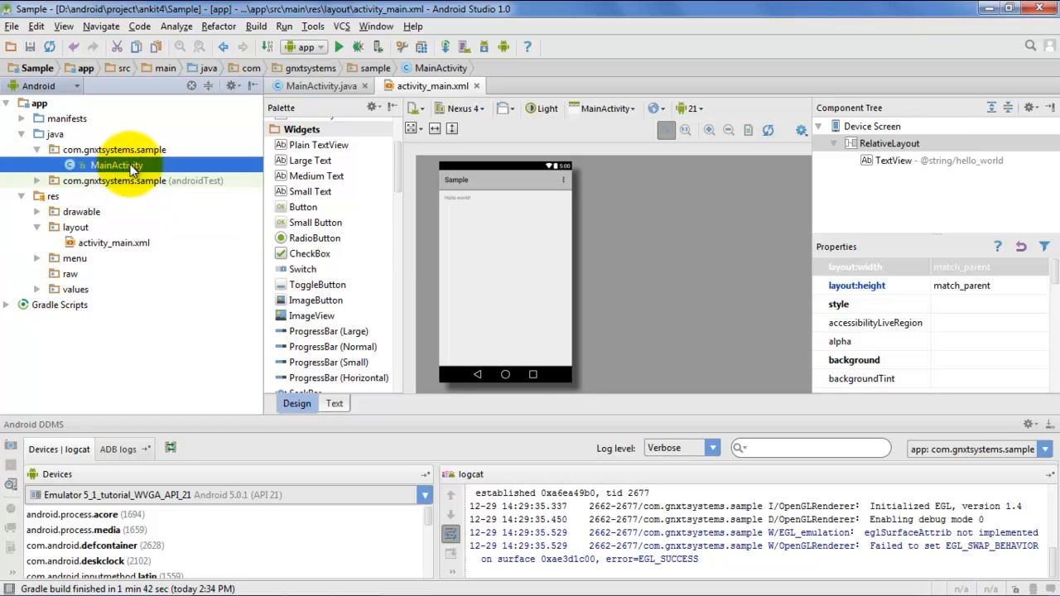
click(307, 87)
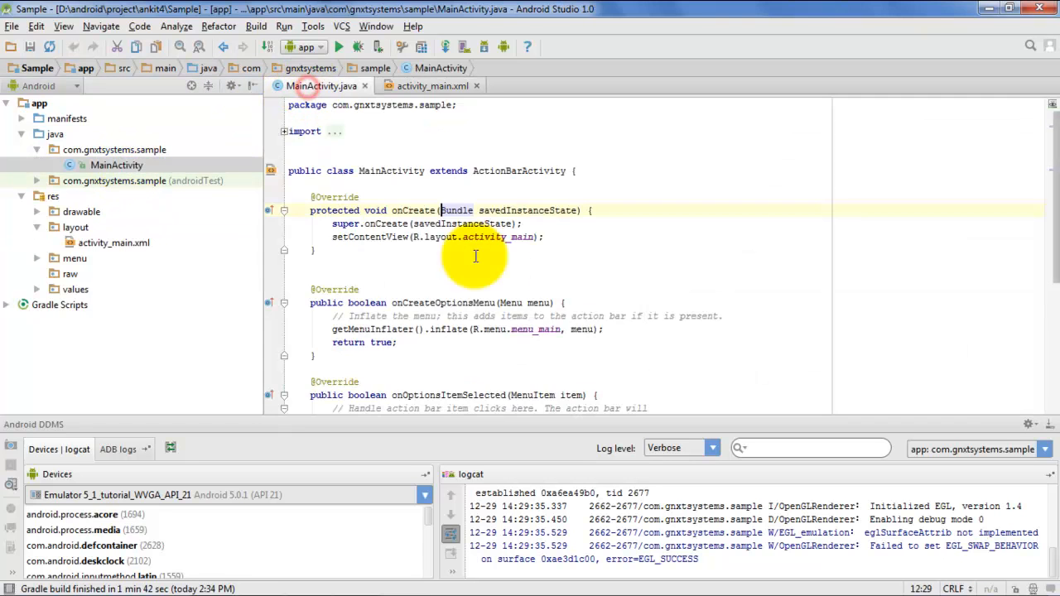
click(502, 271)
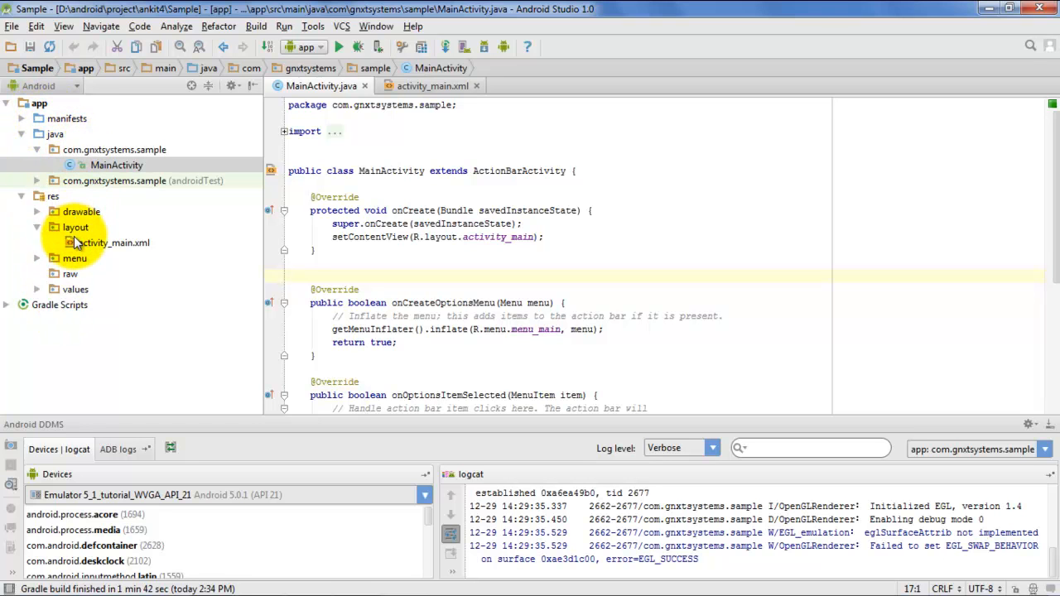
click(139, 243)
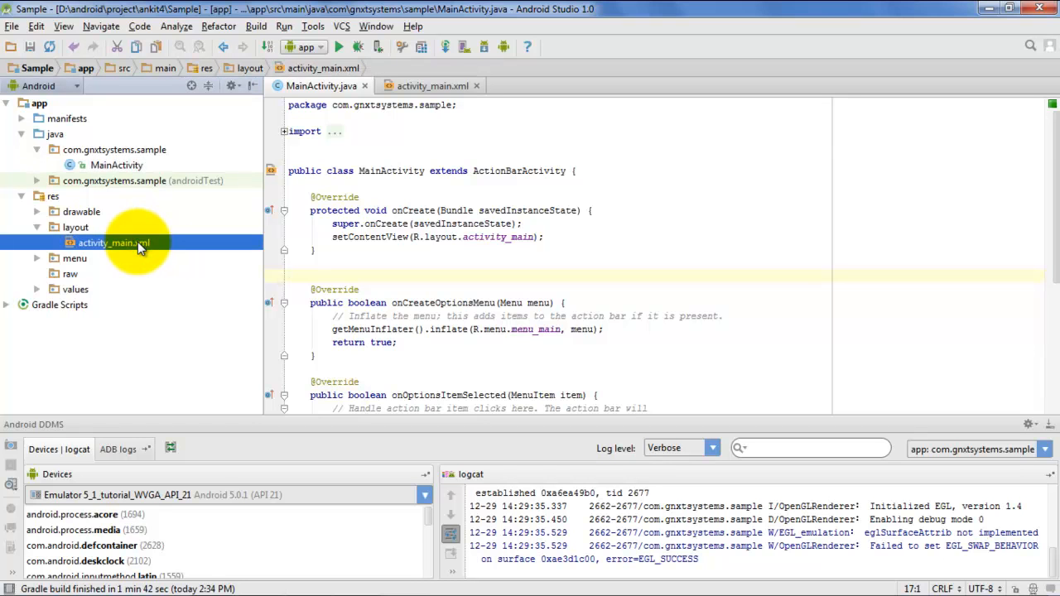